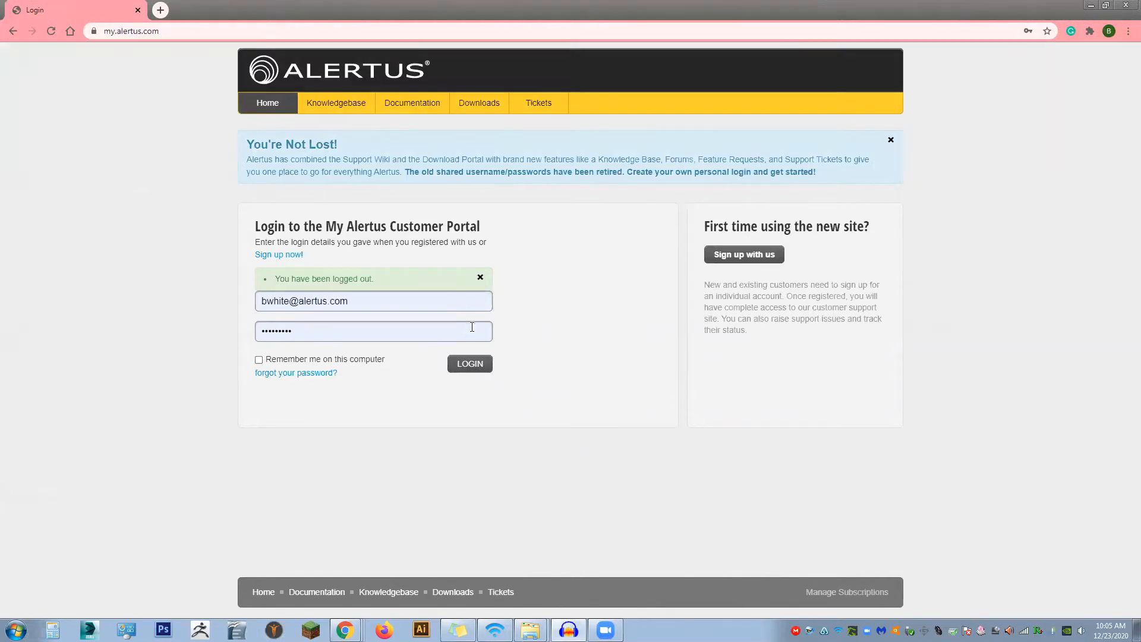
- Log in to the My Alertus customer portal and find the Server section on the Downloads page
left_click(468, 362)
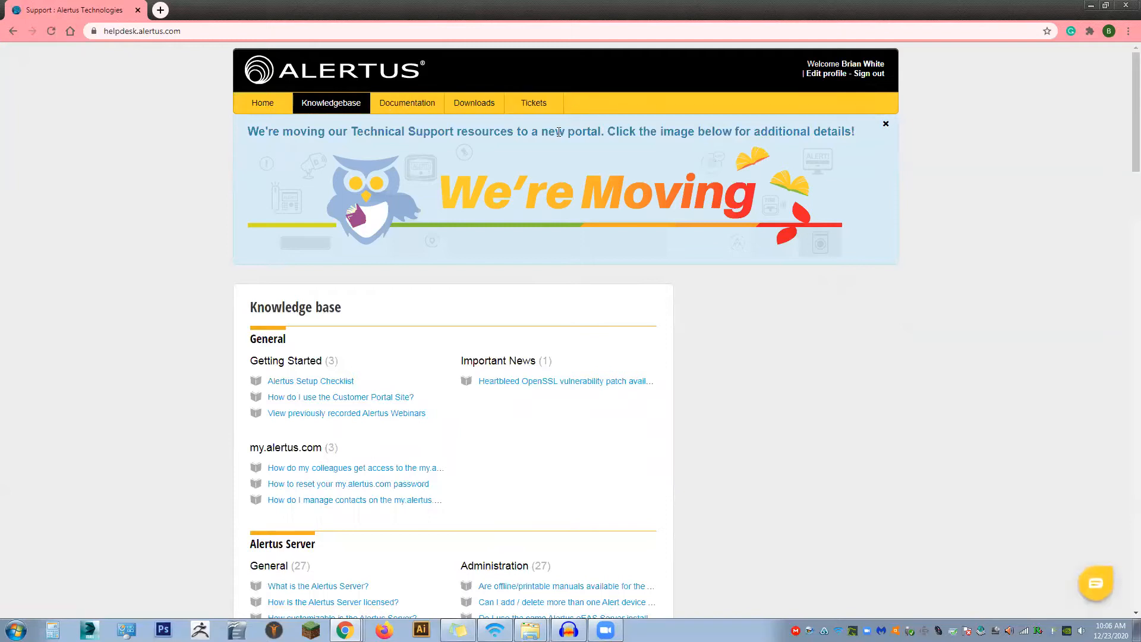
left_click(479, 114)
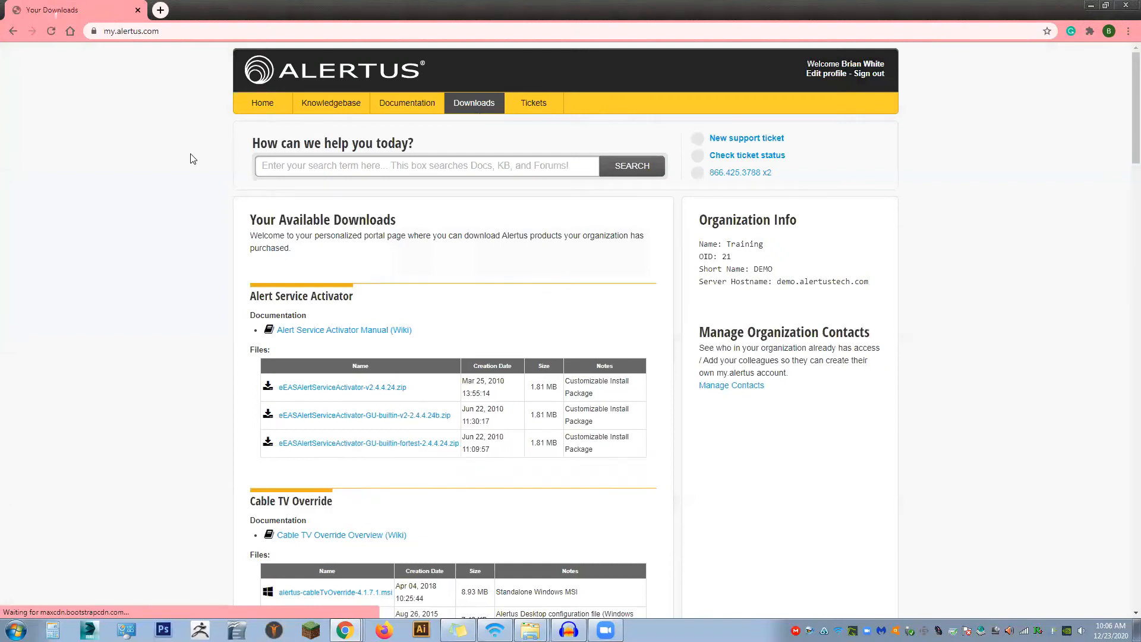
scroll(184, 184, "down", 3)
scroll(184, 184, "down", 12)
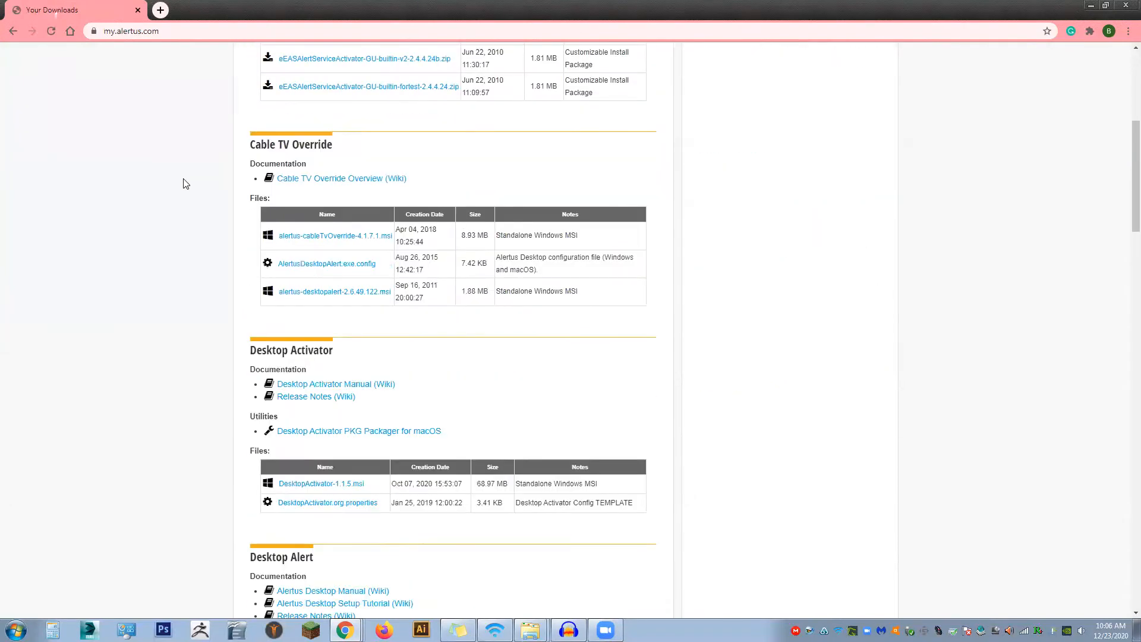
scroll(184, 184, "down", 13)
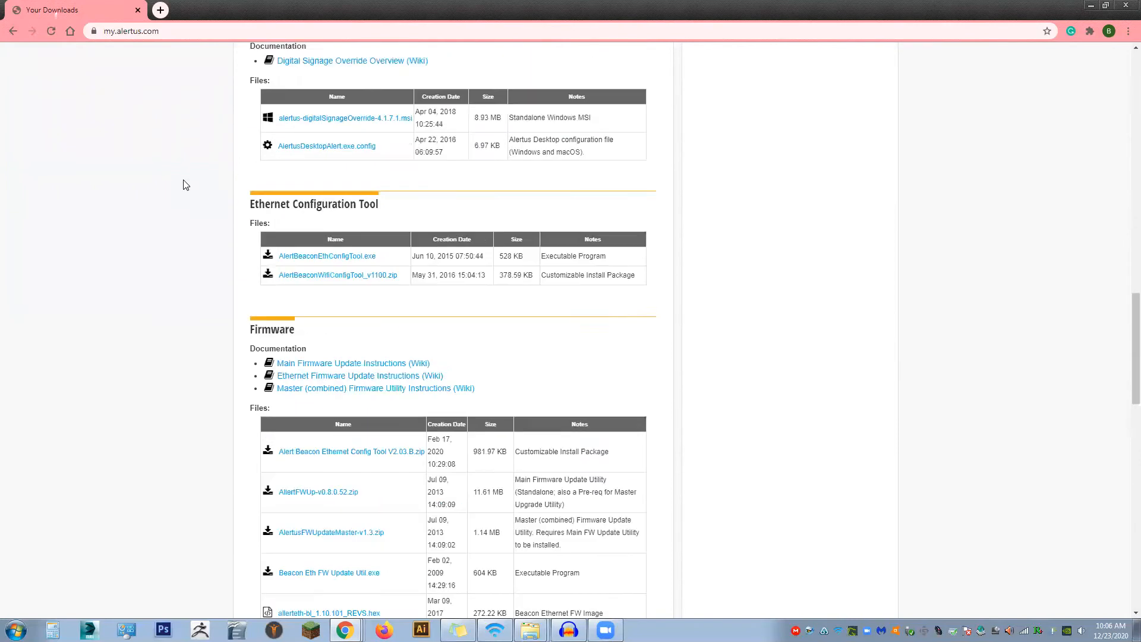
scroll(184, 192, "down", 3)
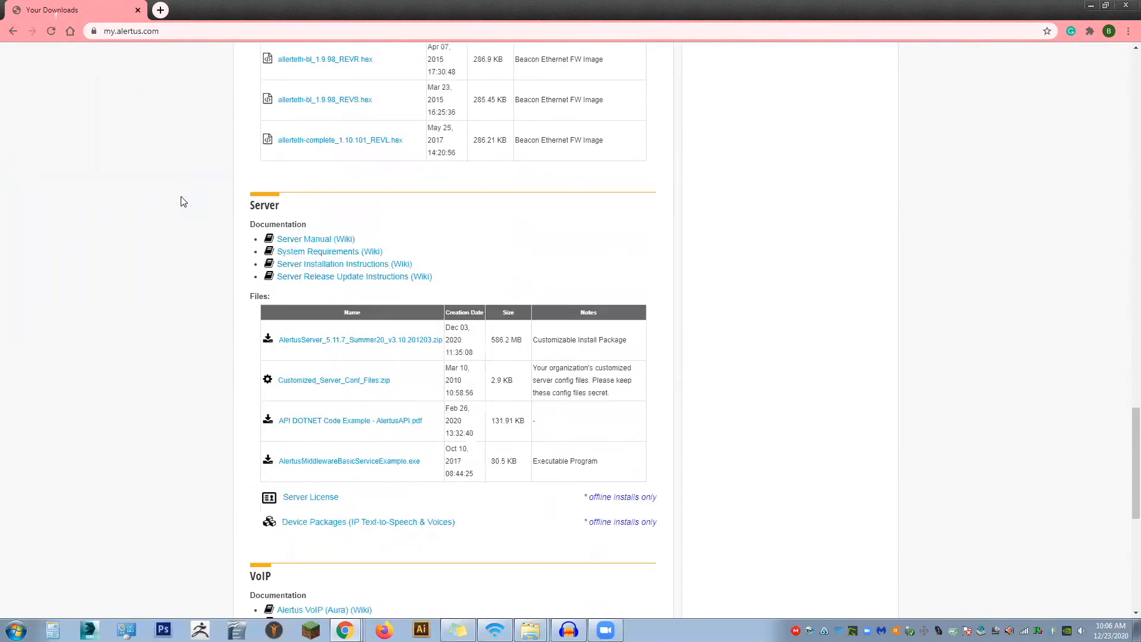
- Download AlertusServer_5.11.7_Summer20_v3.10.201203.zip and Customized_Server_Conf_Files.zip from the Server files
left_click_drag(287, 205, 244, 205)
left_click(308, 200)
left_click_drag(631, 340, 536, 337)
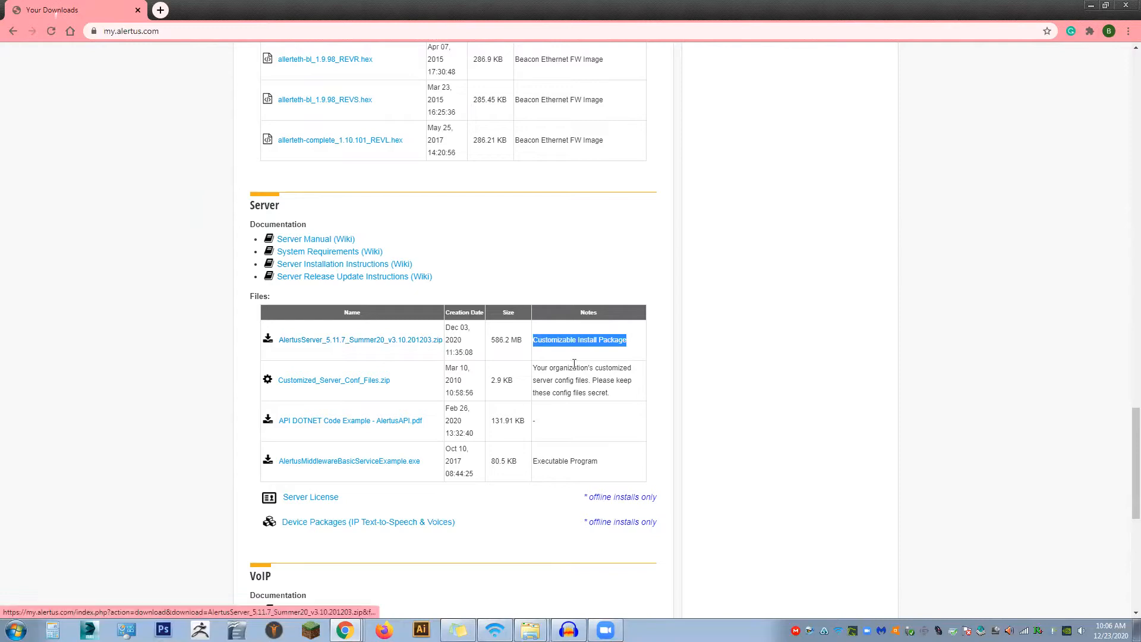
left_click_drag(397, 383, 281, 392)
left_click(554, 389)
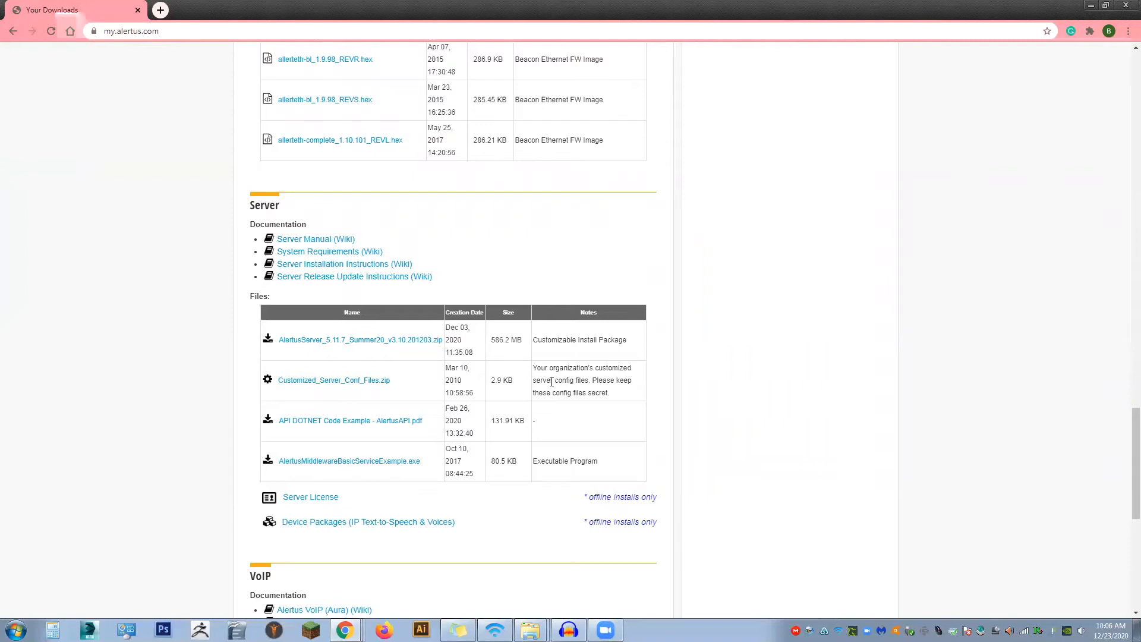
left_click_drag(399, 381, 273, 383)
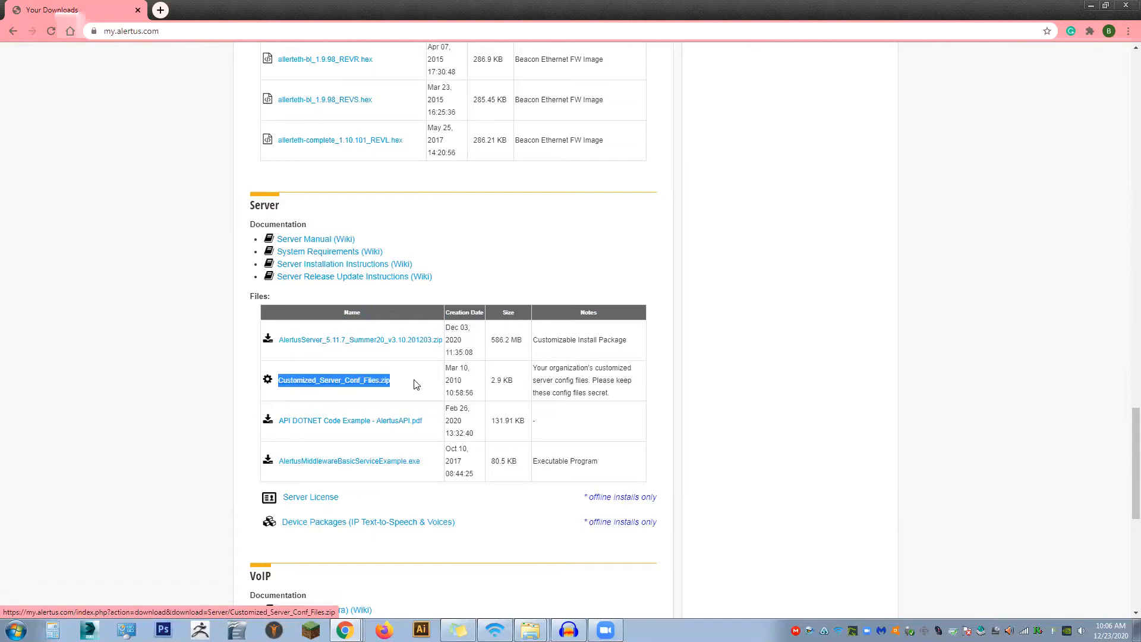
left_click(467, 389)
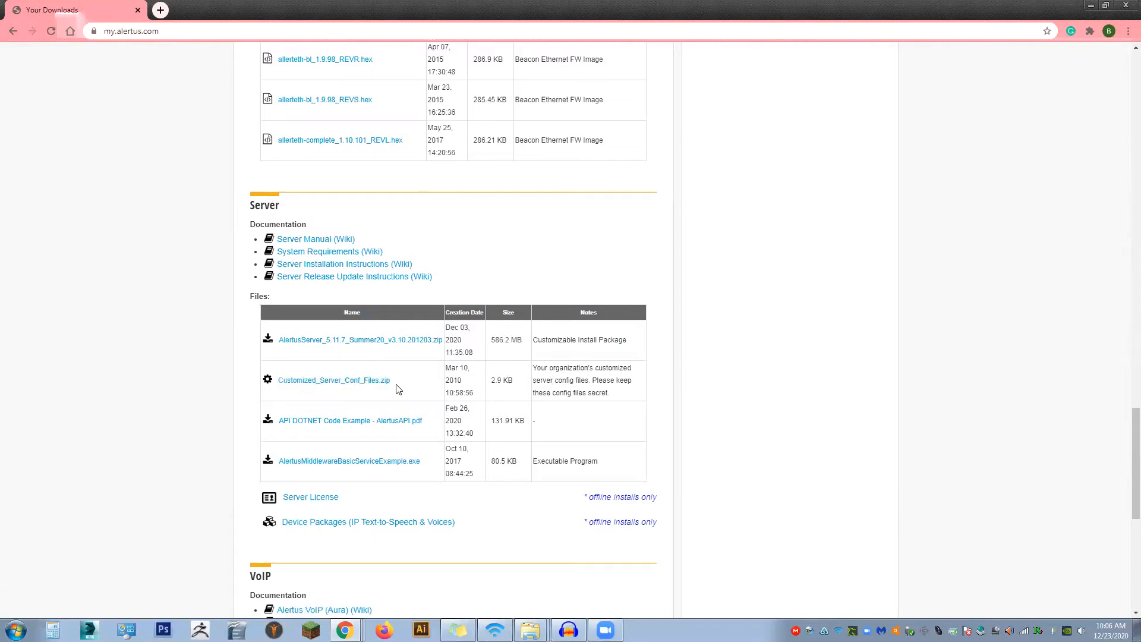
left_click(406, 346)
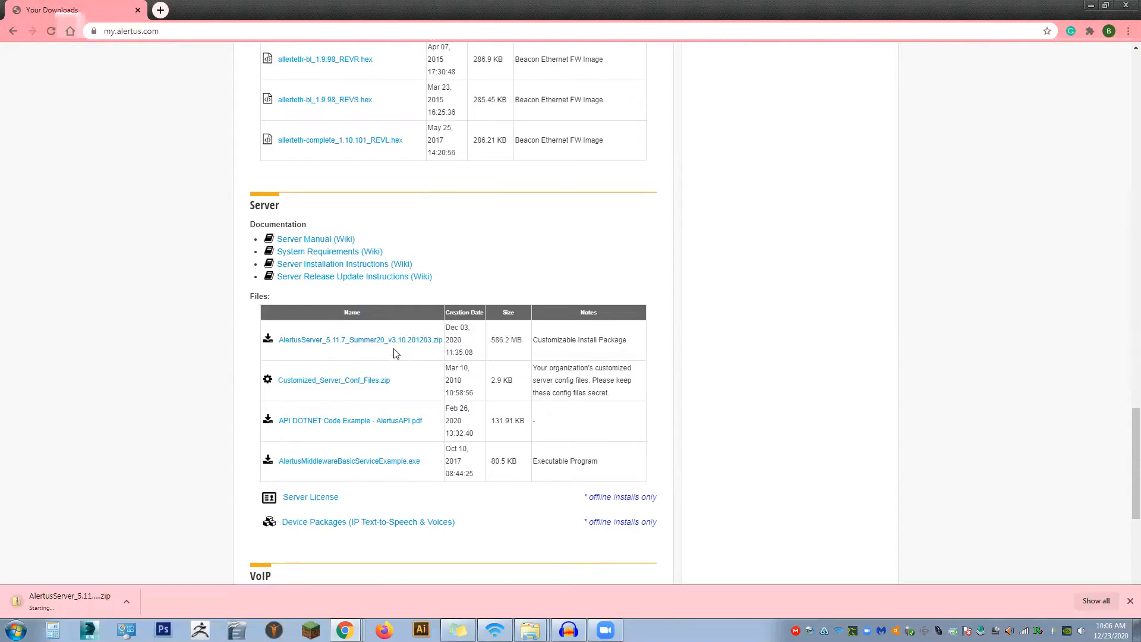
left_click(339, 381)
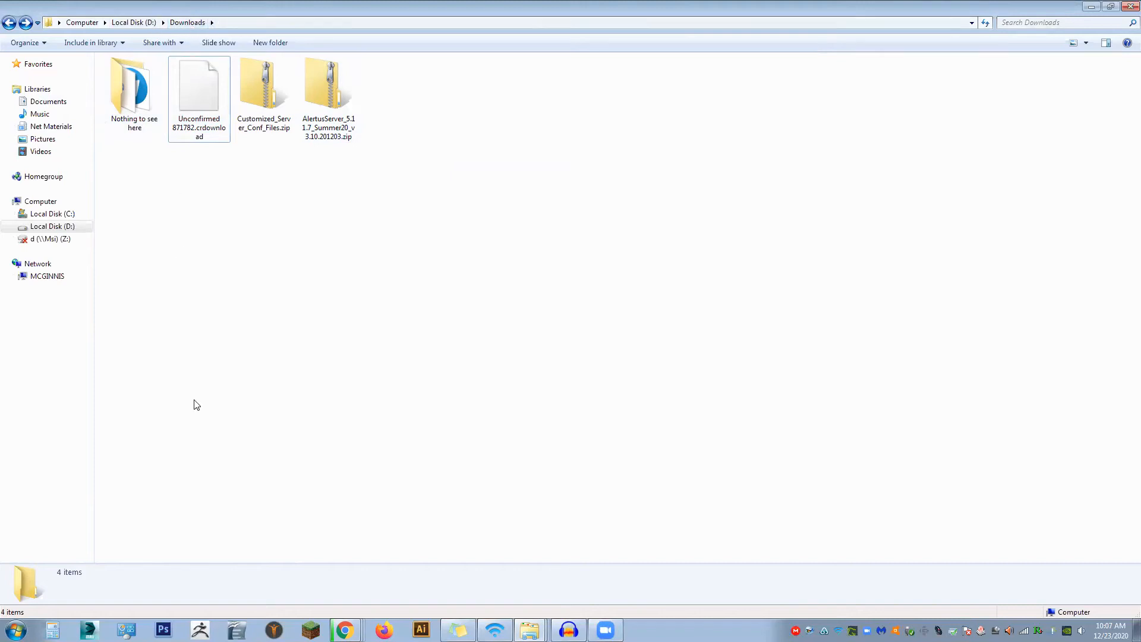
- Create a new folder named AlertusInstall in the root of Local Disk (C:)
left_click(321, 138)
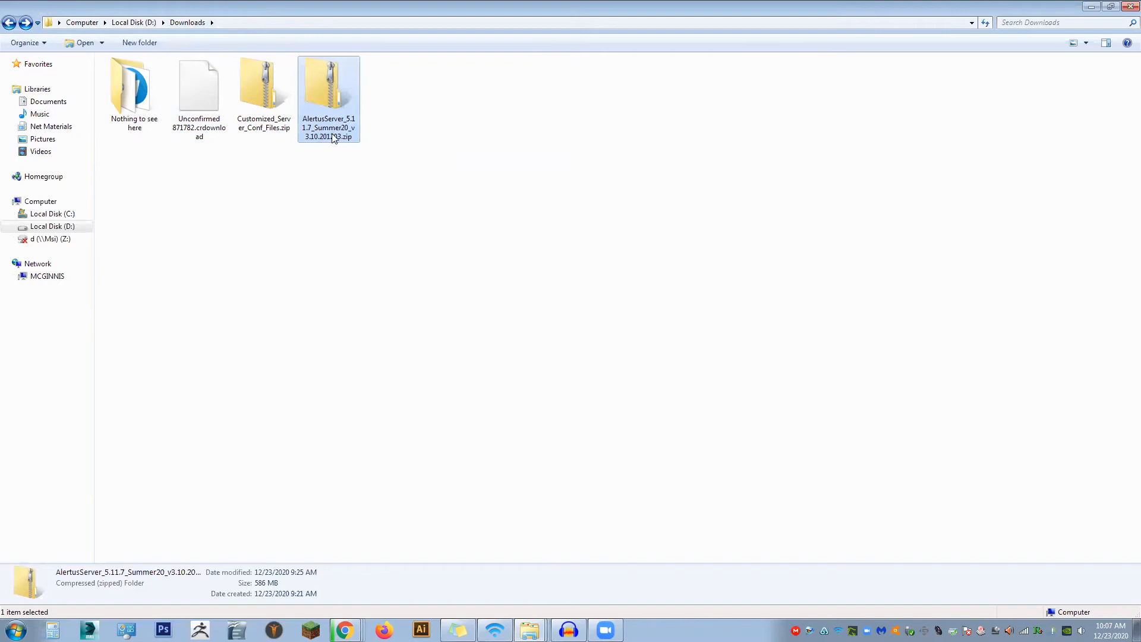
left_click(273, 124)
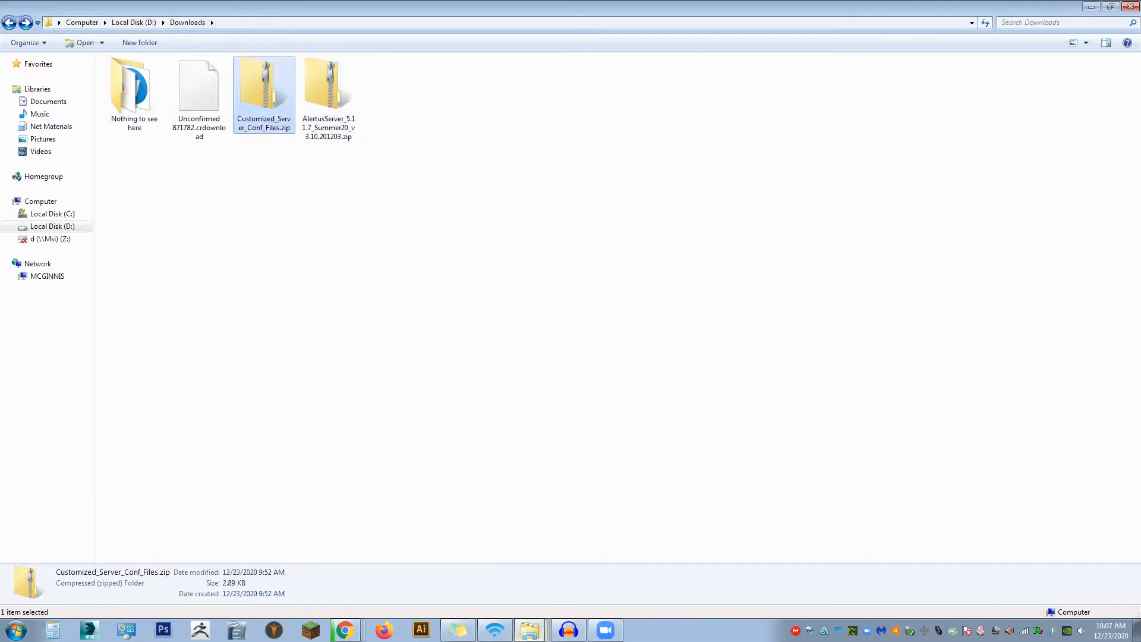
left_click(529, 630)
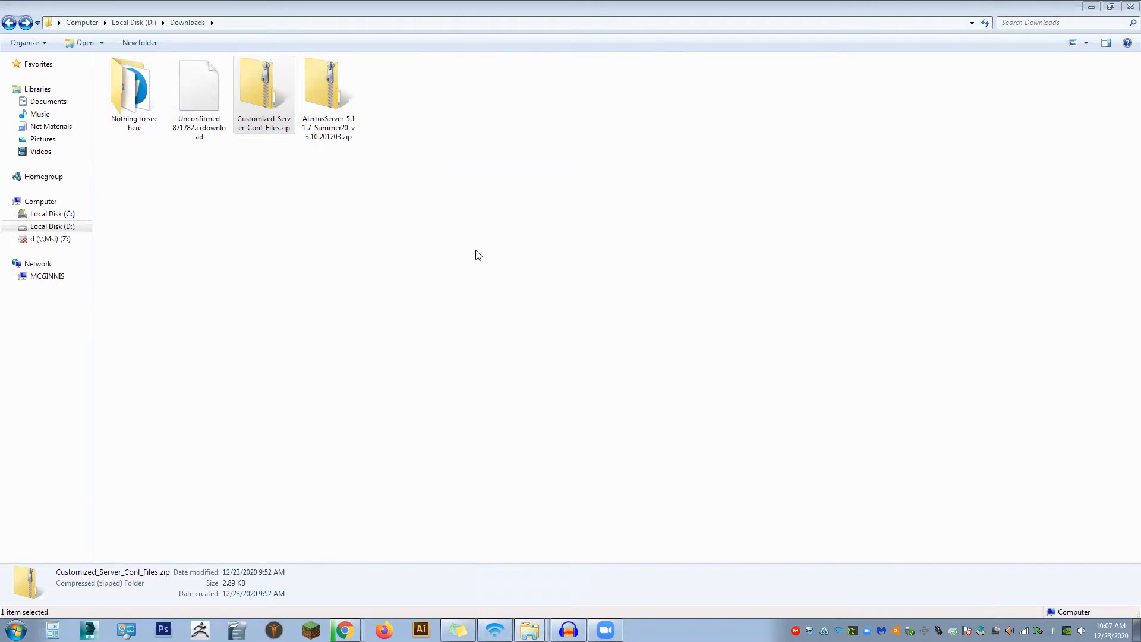
key("alt+Tab")
right_click(162, 345)
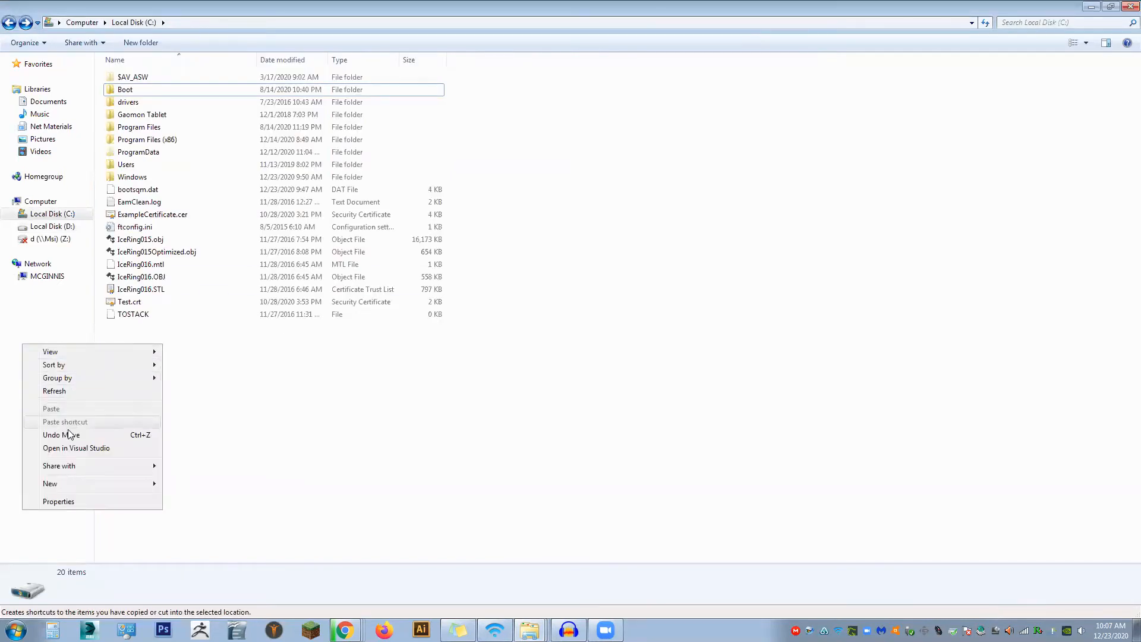
mouse_move(70, 483)
left_click(200, 311)
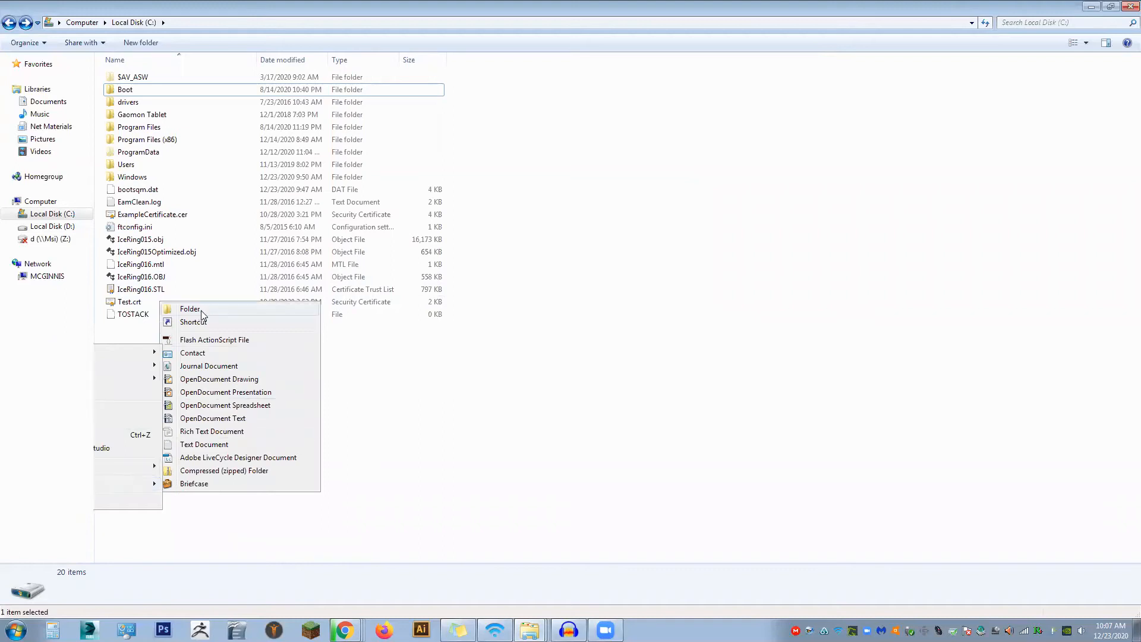
type("AlertusInstall")
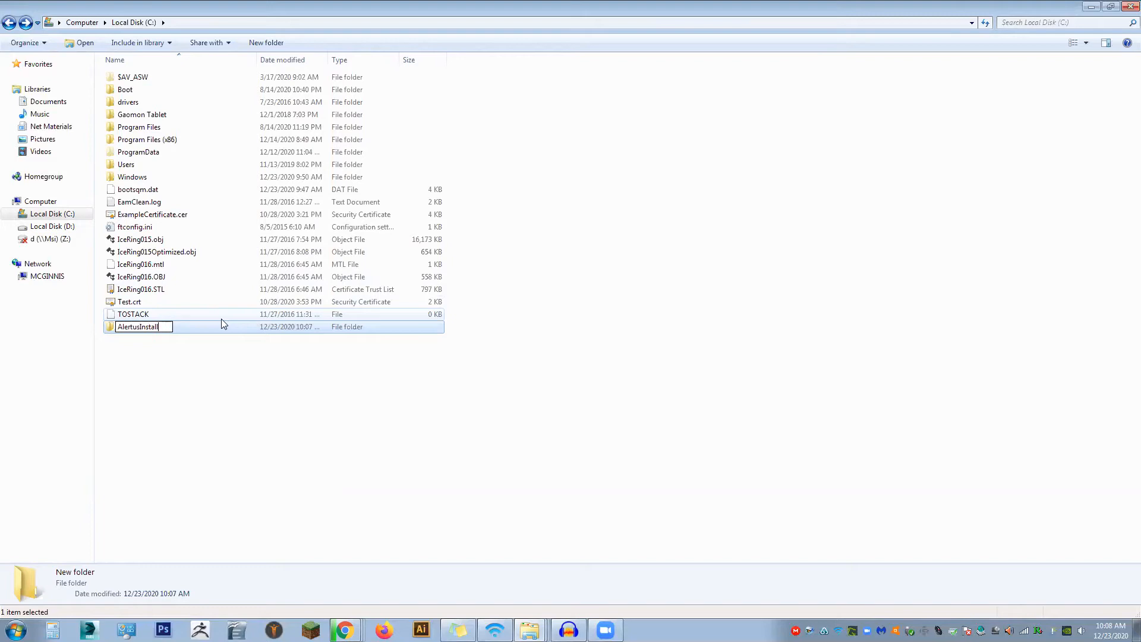
key("Return")
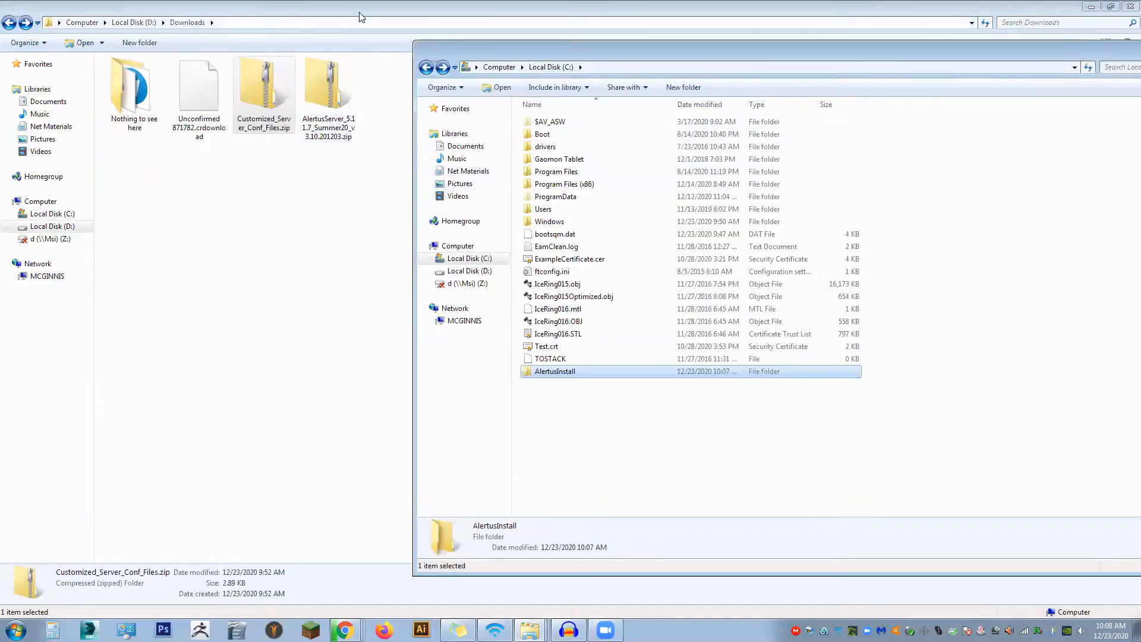
- Copy the Alertus server zip and Customized_Server_Conf_Files.zip from the Downloads folder into C:\AlertusInstall
left_click_drag(367, 7, 0, 164)
left_click_drag(365, 211, 650, 369)
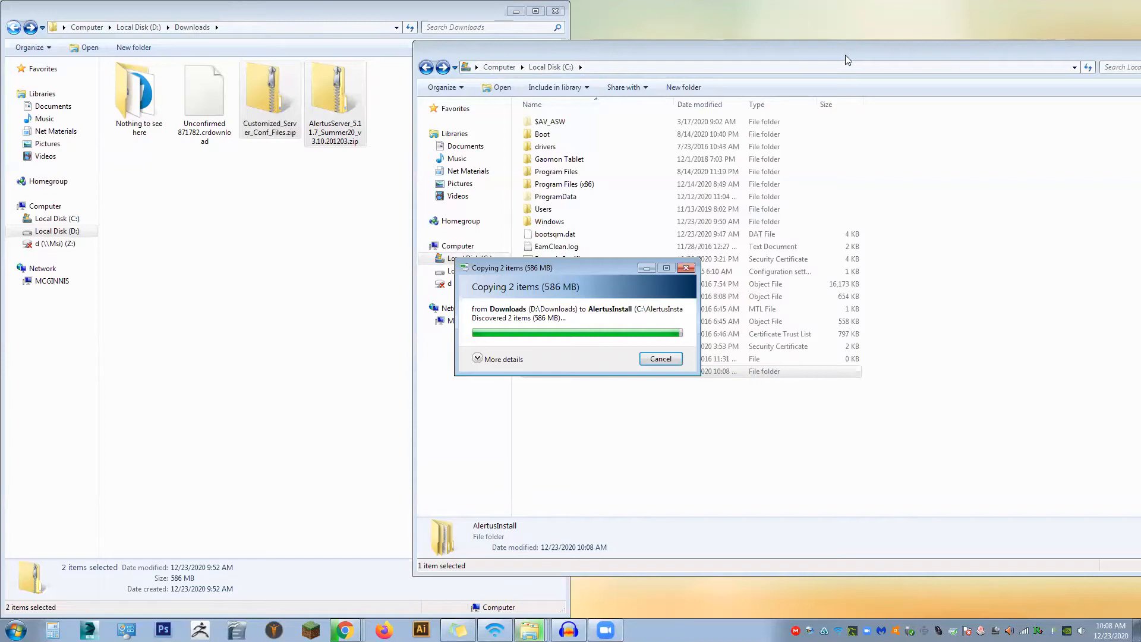
left_click_drag(843, 52, 689, 43)
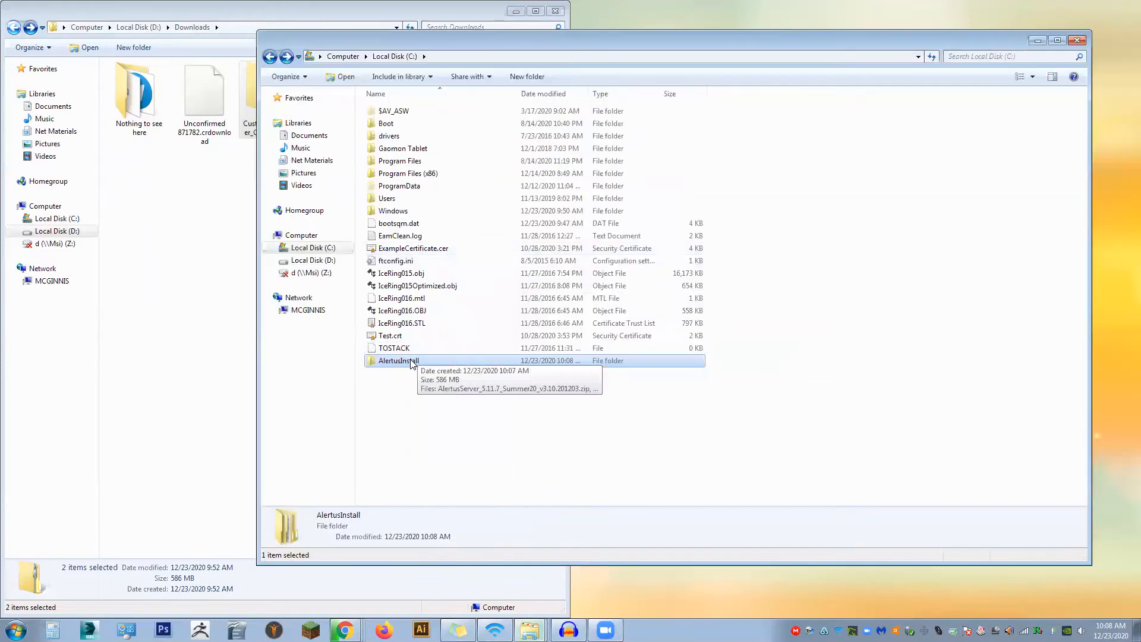
- Extract the AlertusServer zip directly into the AlertusInstall folder with 7-Zip, leaving the configuration zip packed
double_click(412, 362)
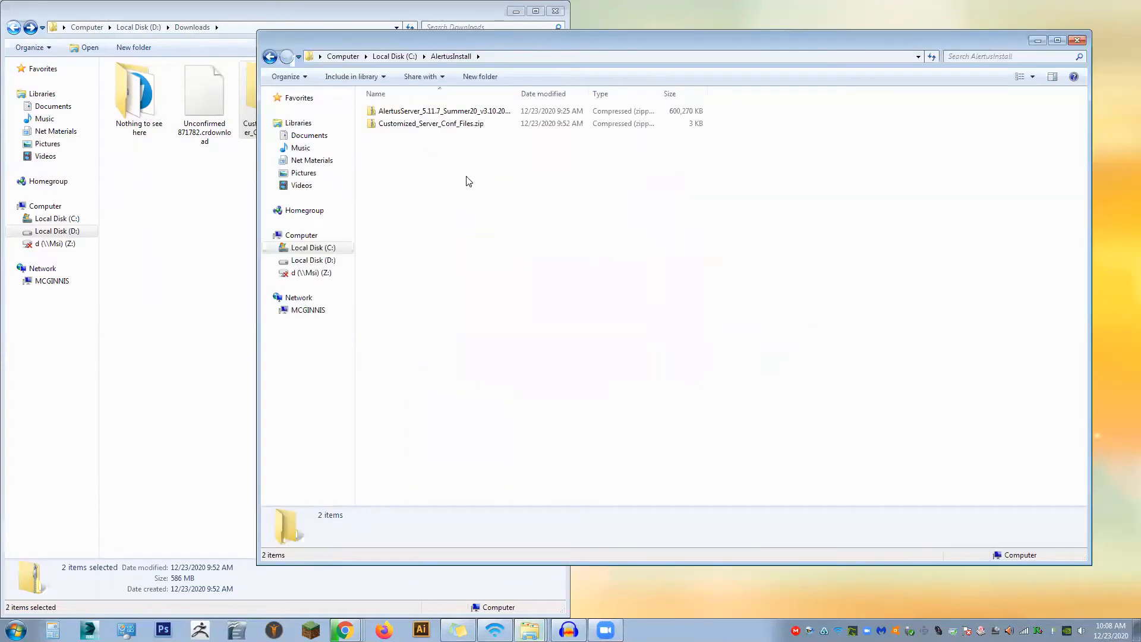
left_click(465, 114)
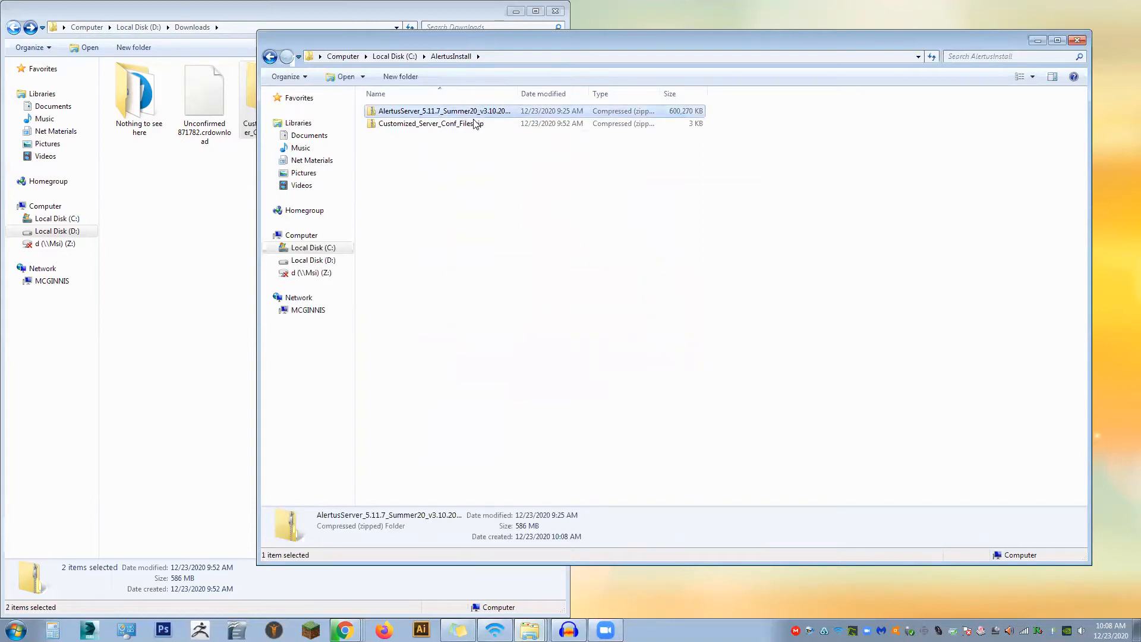
left_click(478, 127)
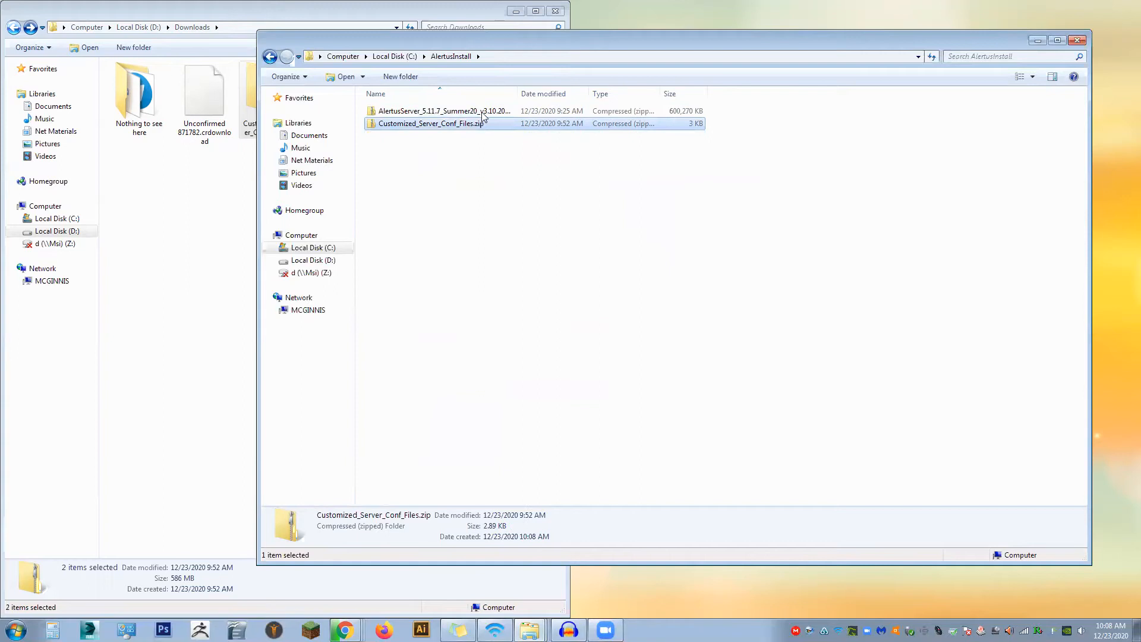
left_click(484, 115)
left_click_drag(482, 112, 471, 157)
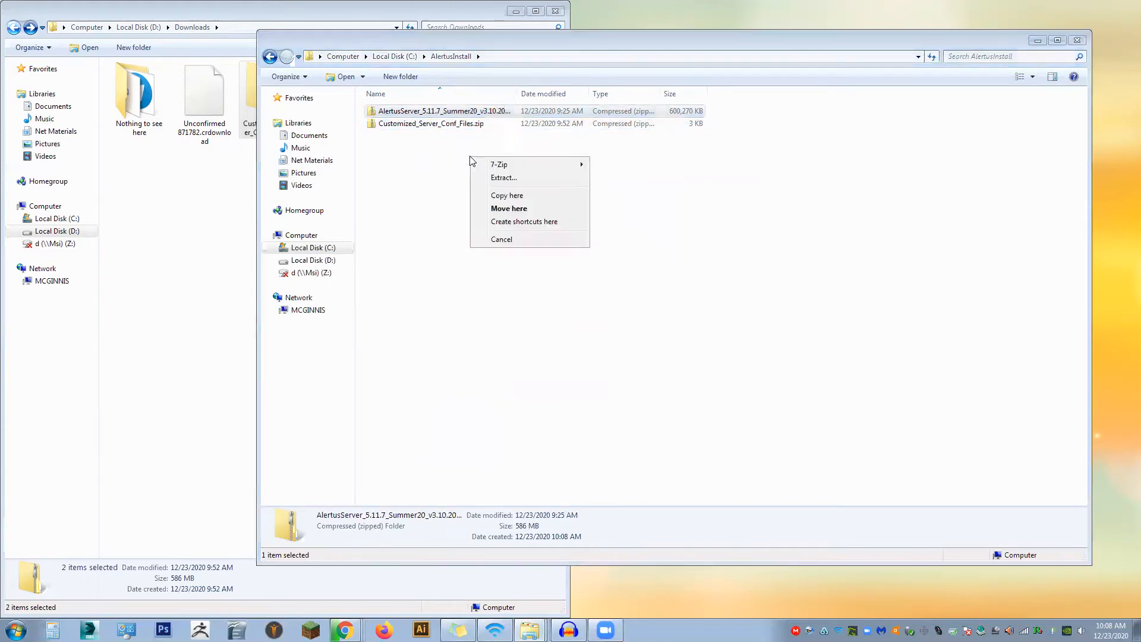
mouse_move(514, 169)
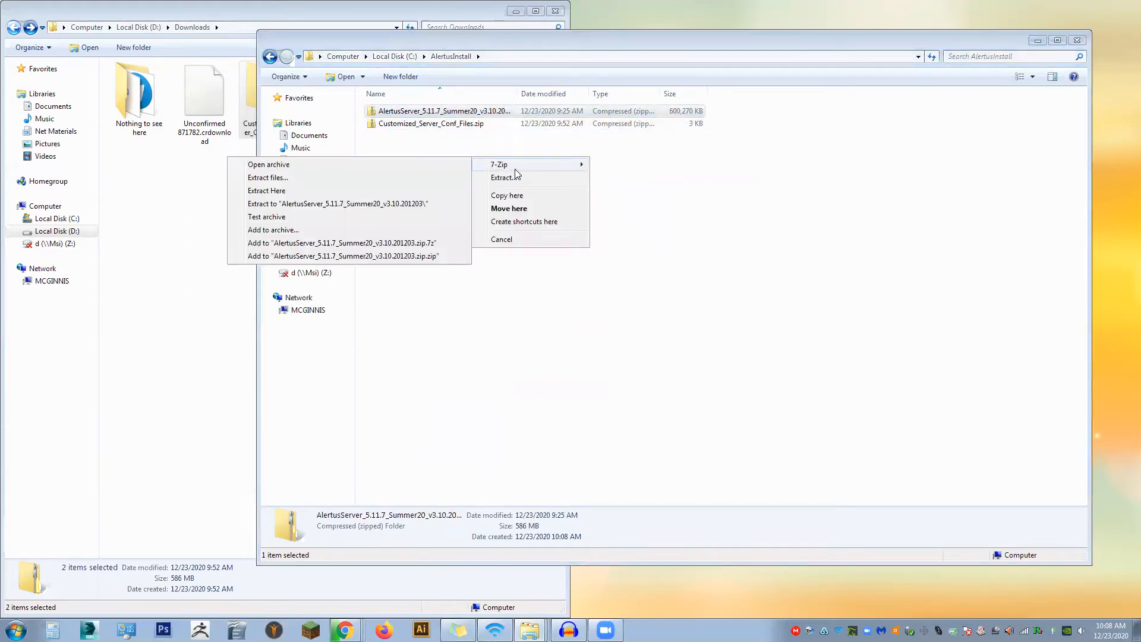
left_click(385, 192)
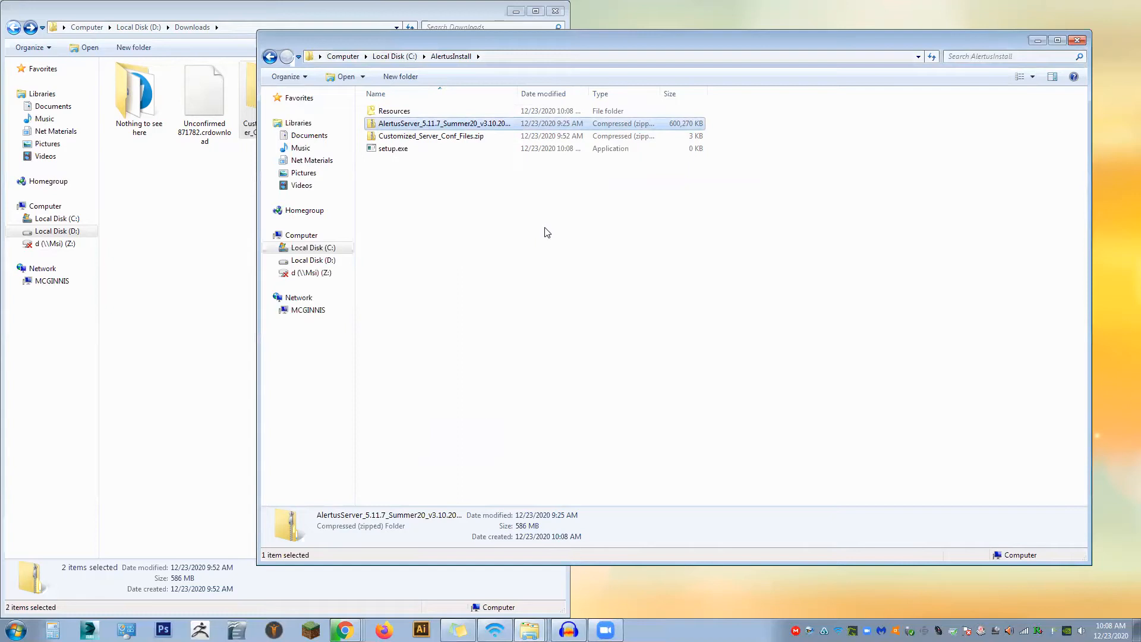
- Run the extracted setup.exe and complete the Prerequisites wizard with its preselected items
double_click(393, 149)
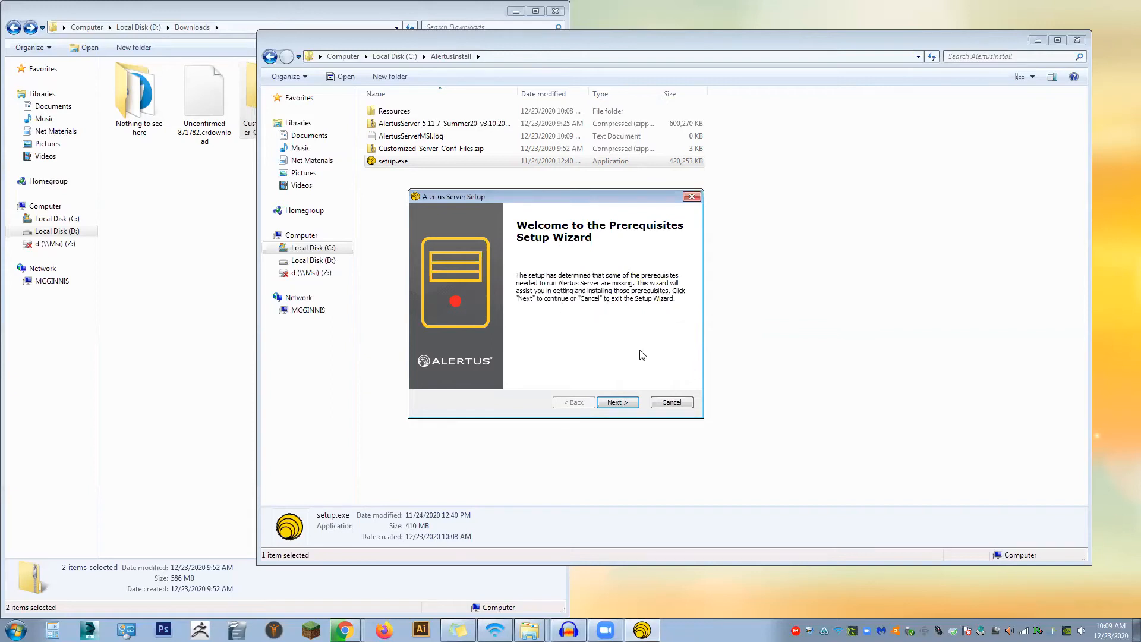
left_click(625, 405)
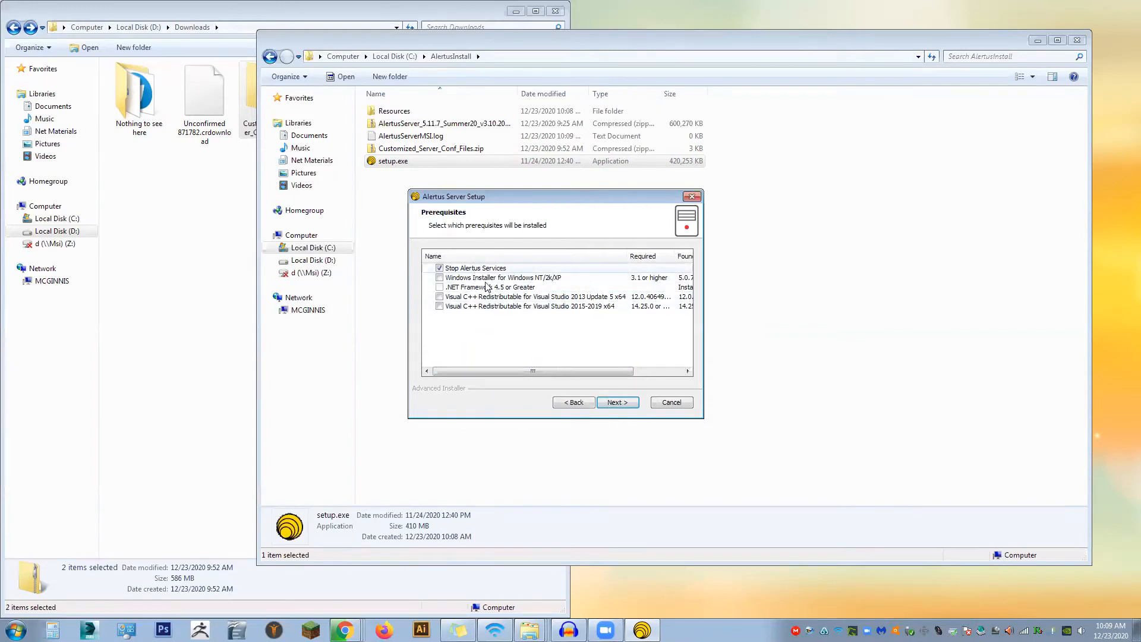
left_click(616, 402)
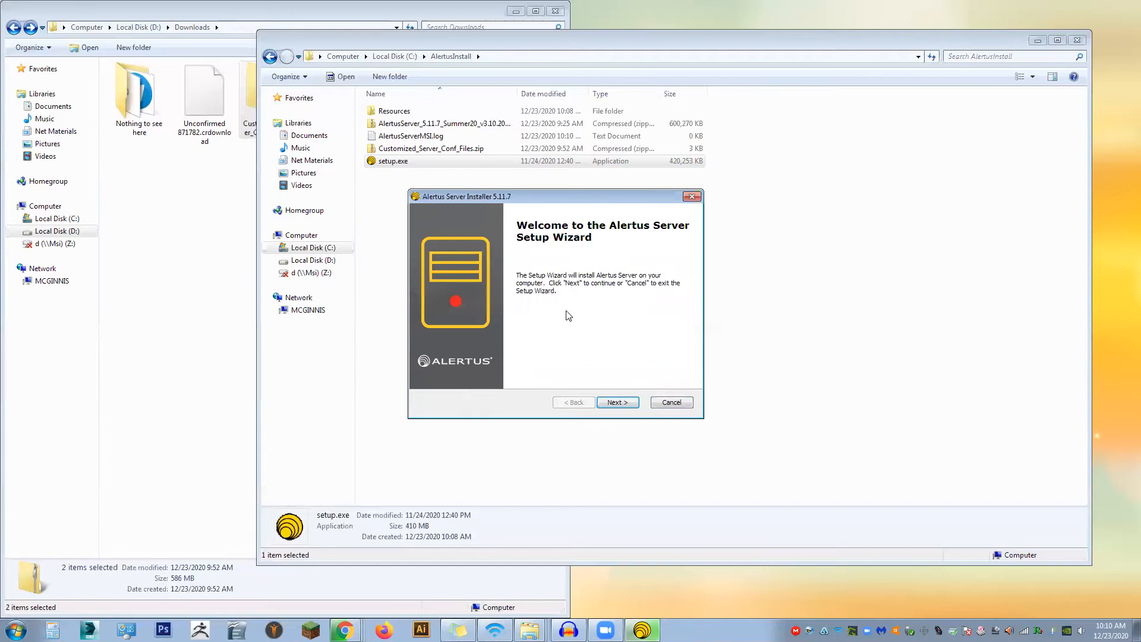
- Proceed past the Alertus Server installer's welcome page and set the install drive to C:\
left_click(619, 403)
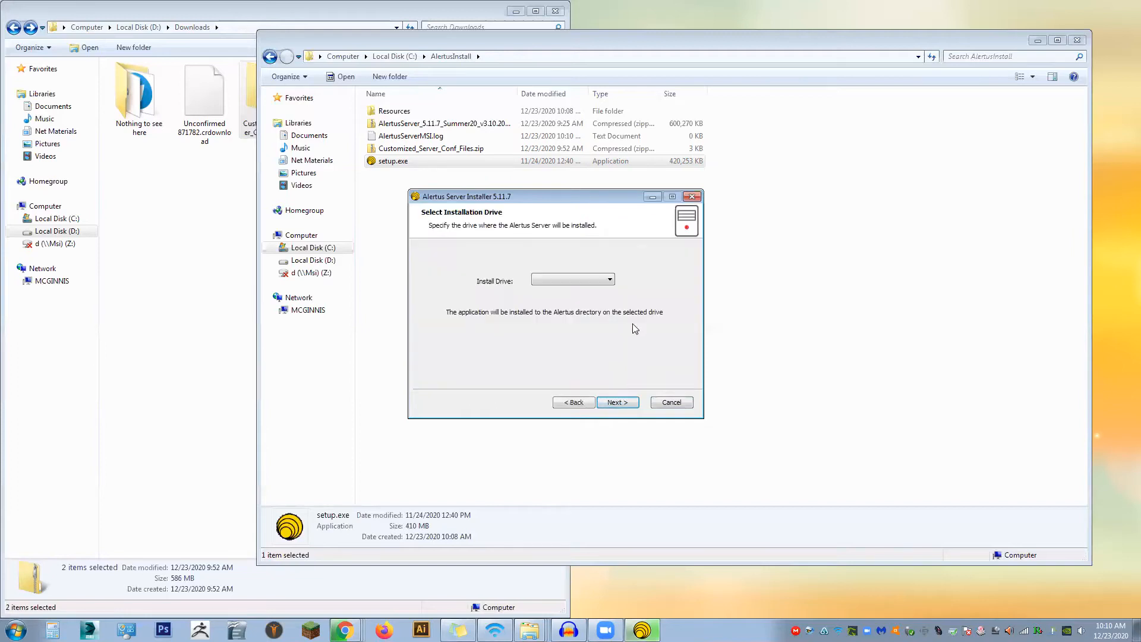
left_click(604, 283)
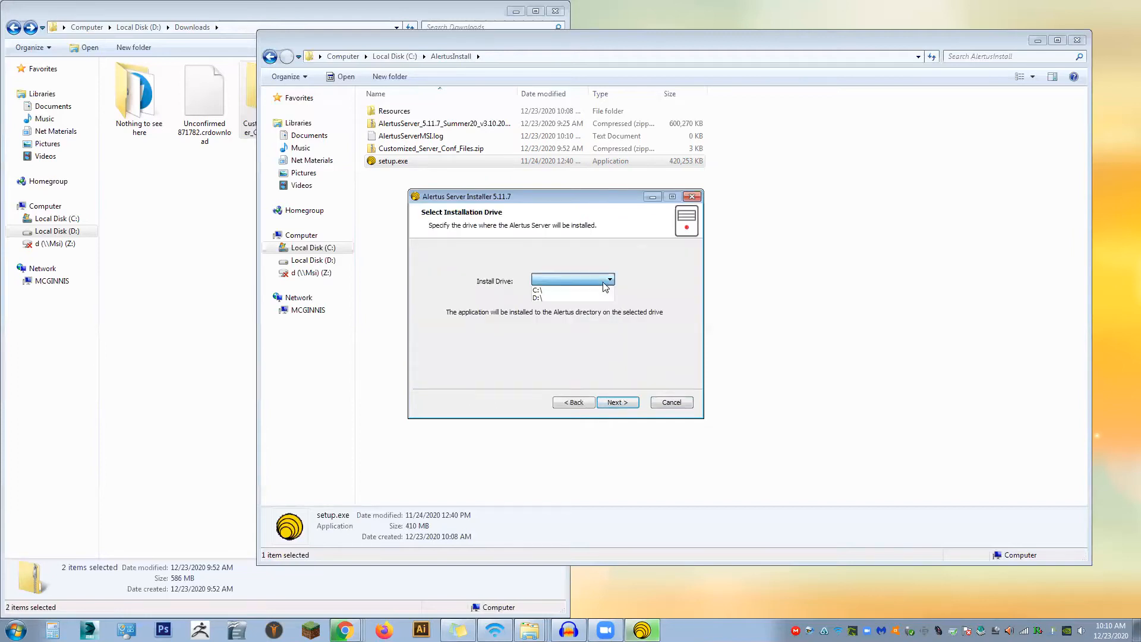
left_click(574, 290)
left_click(625, 400)
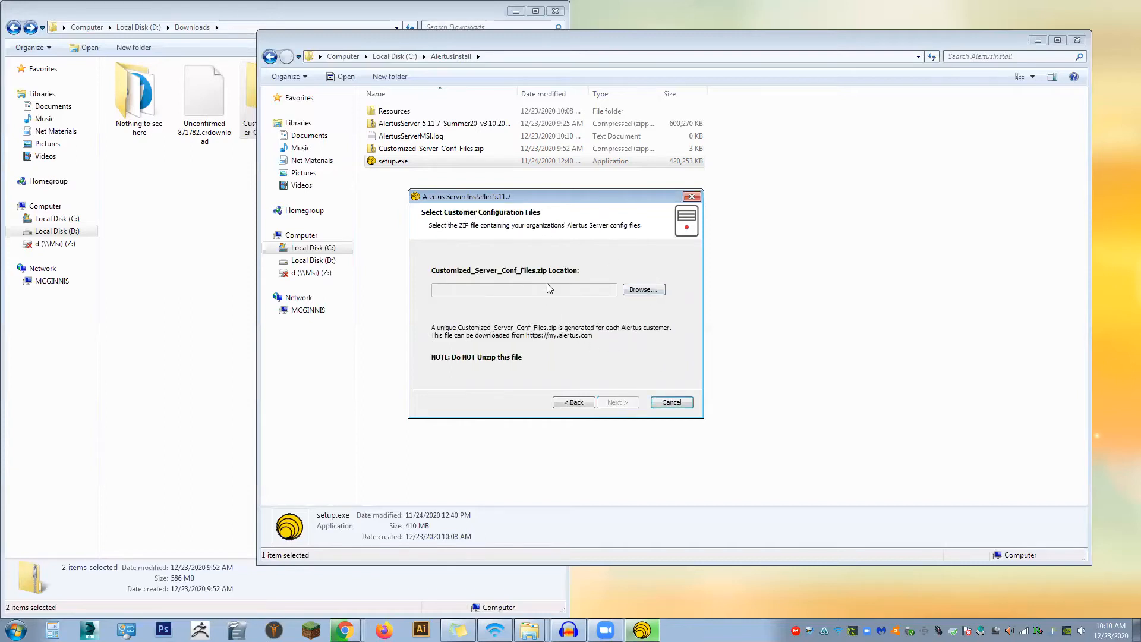
- Select Customized_Server_Conf_Files.zip from the AlertusInstall folder as the customer configuration file and continue to the Read me page
left_click(641, 293)
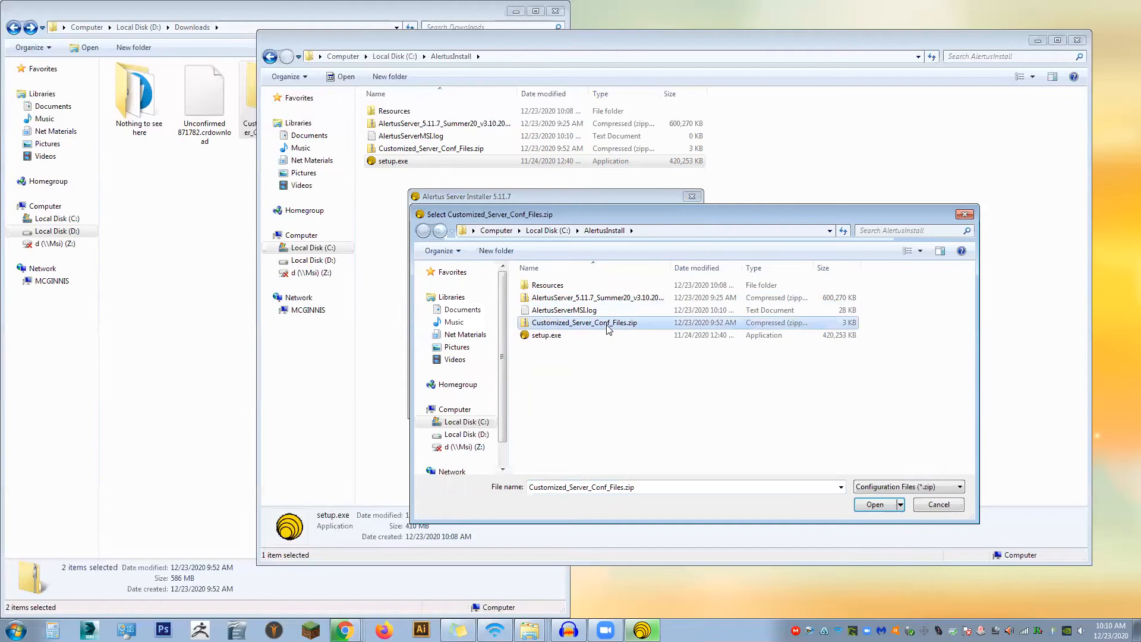
double_click(609, 330)
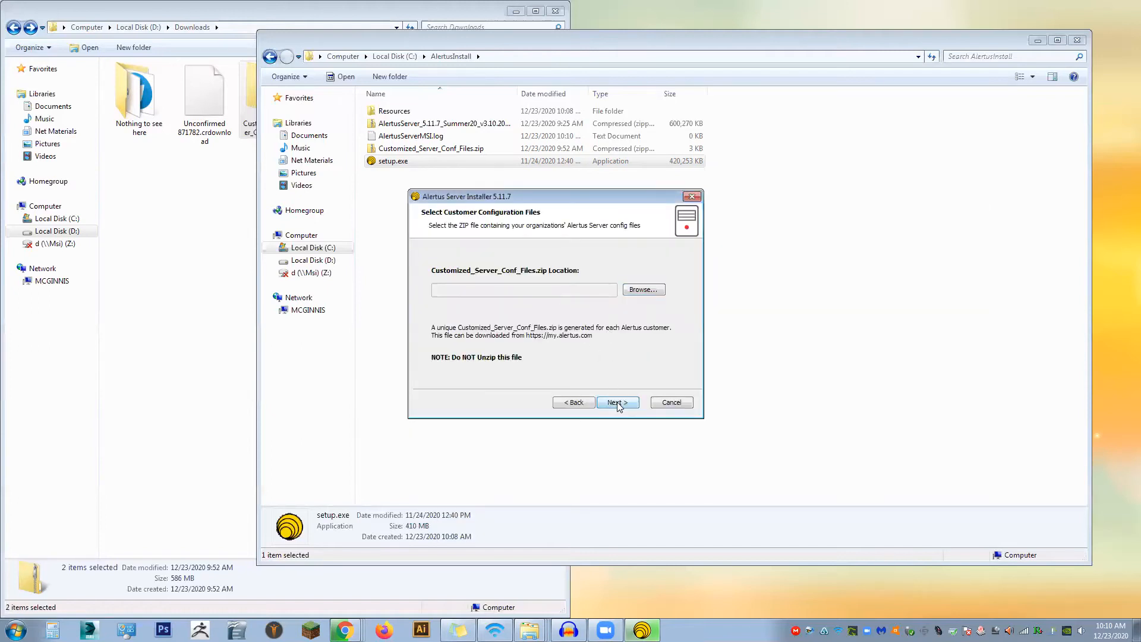
left_click(616, 403)
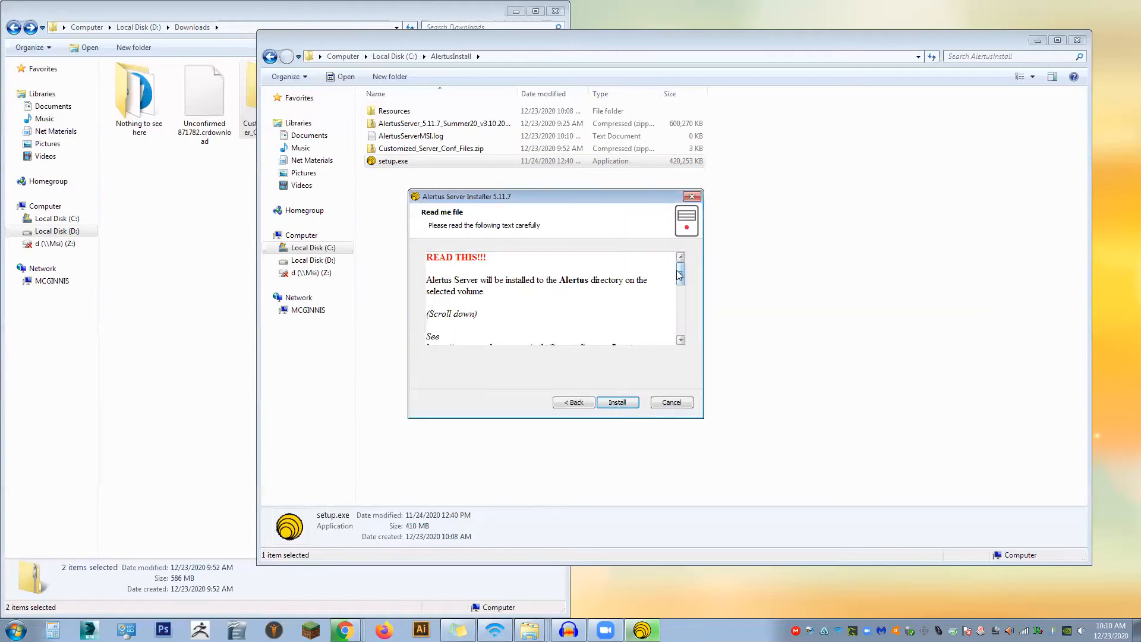
- Review the Read me text, run the Alertus Server installation, and finish the setup wizard with viewing the readme file turned off
left_click_drag(679, 274, 687, 325)
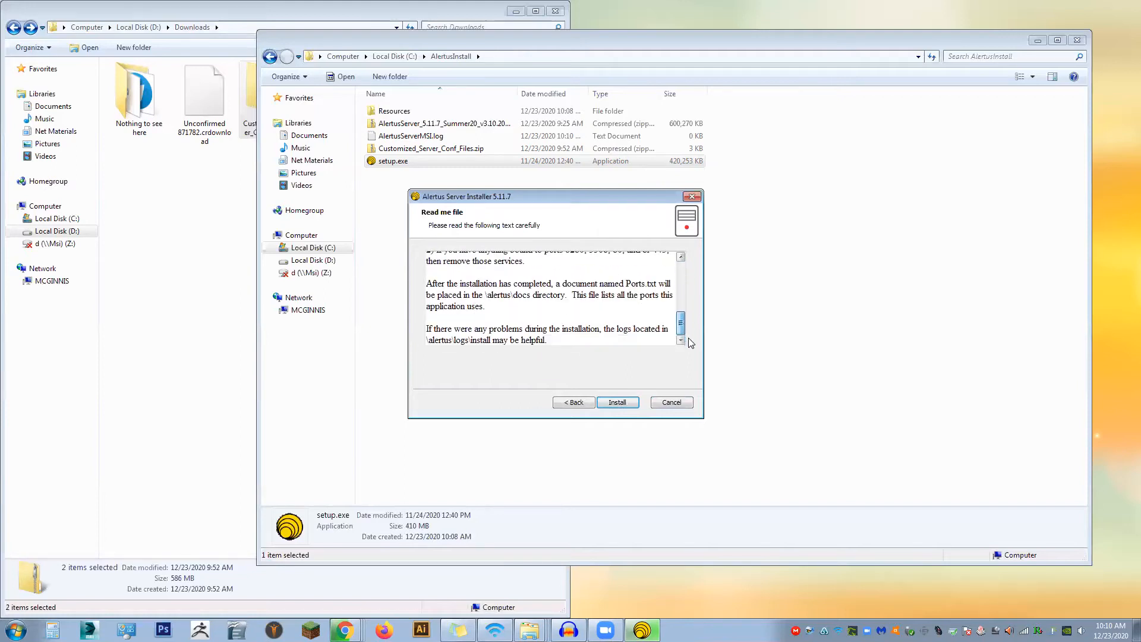
left_click(622, 407)
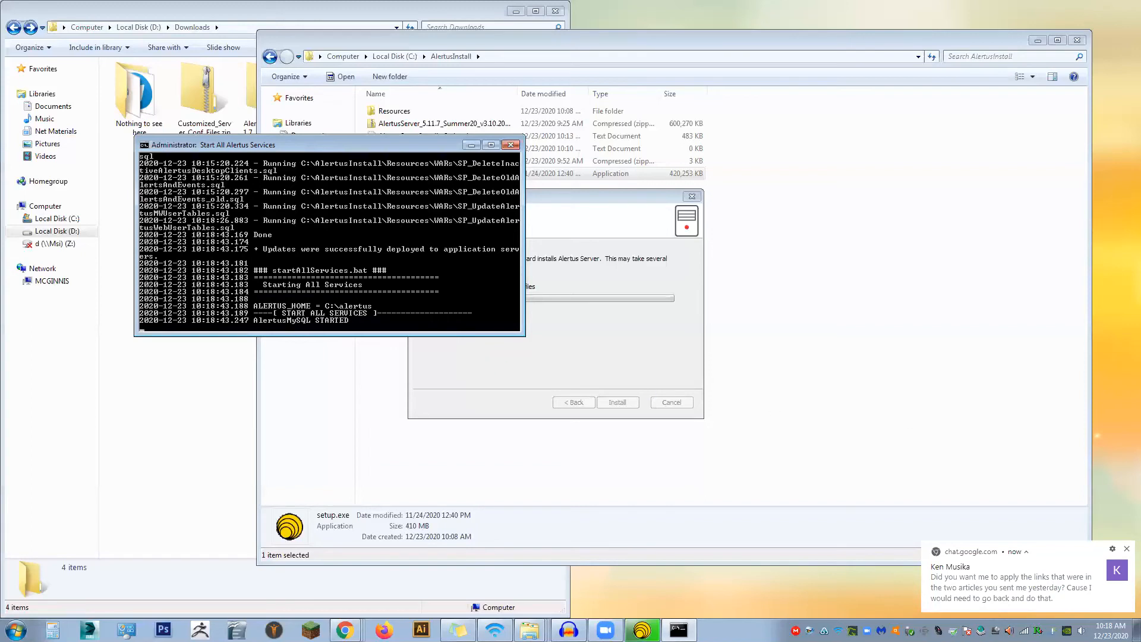
left_click(1126, 549)
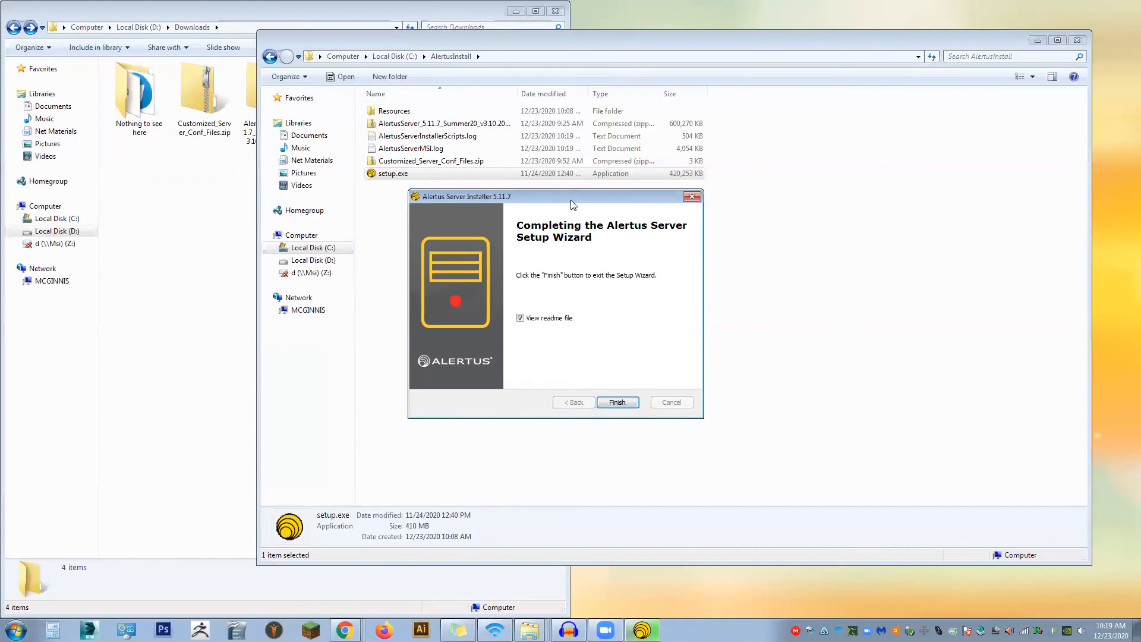
left_click(521, 322)
left_click(621, 405)
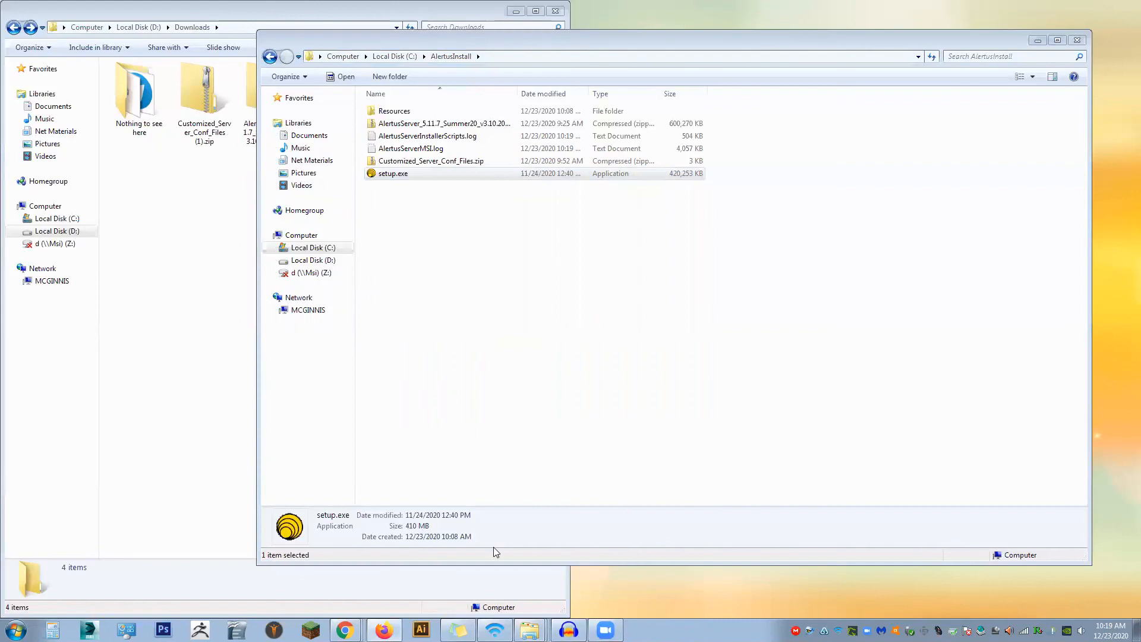
- Switch to Firefox, close its What's new page, and go to localhost to load the Alertus Console
left_click(387, 634)
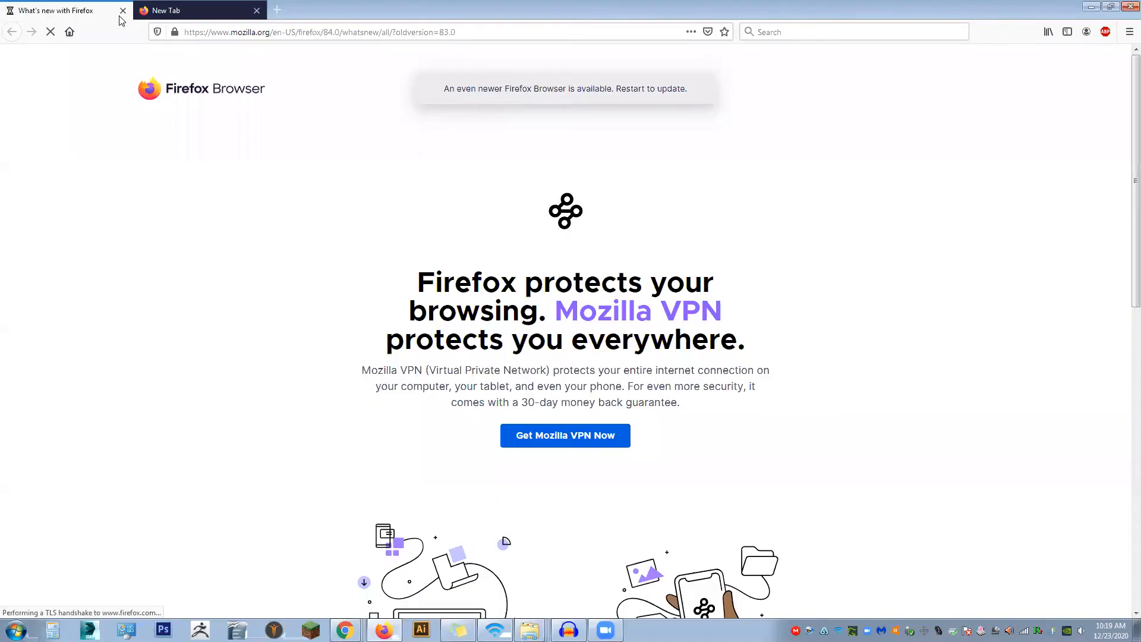
left_click(123, 11)
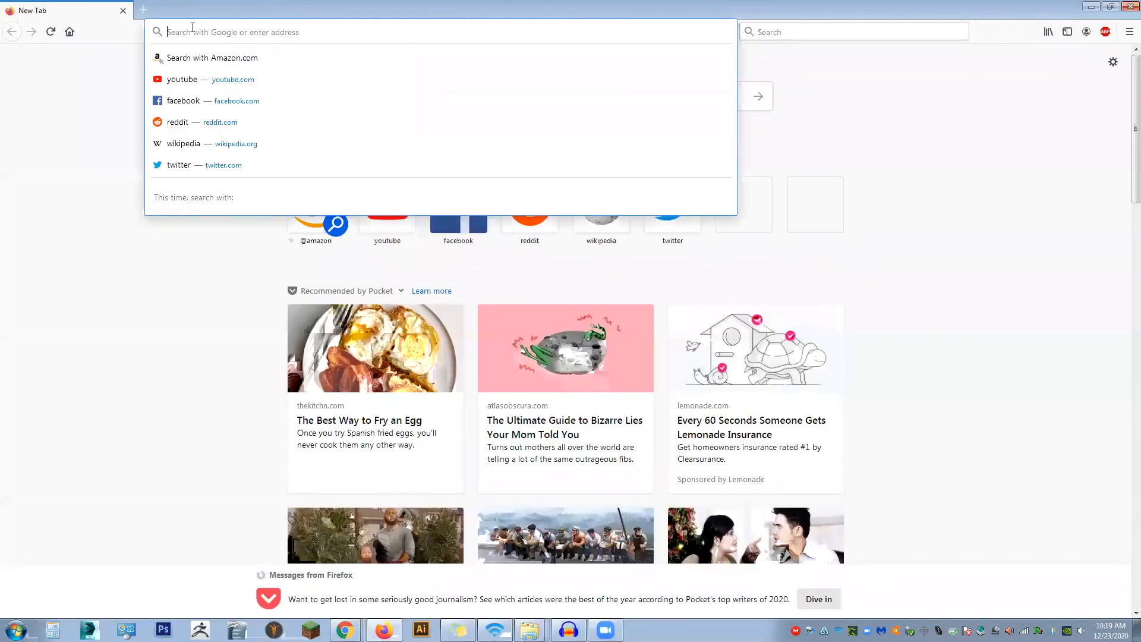
type("localhost")
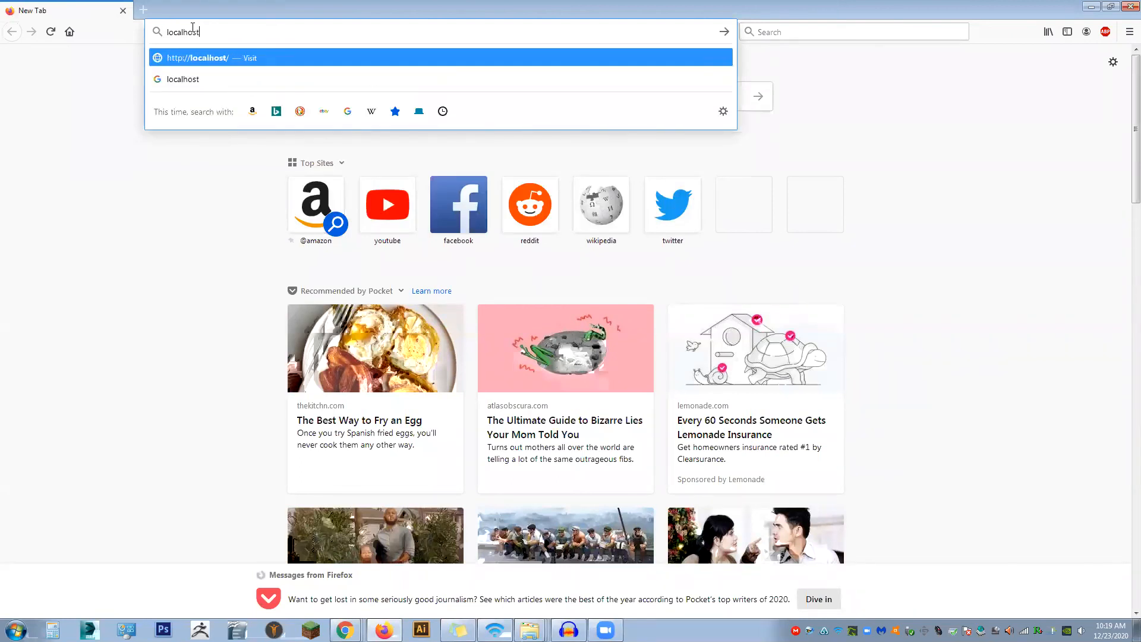
key("Return")
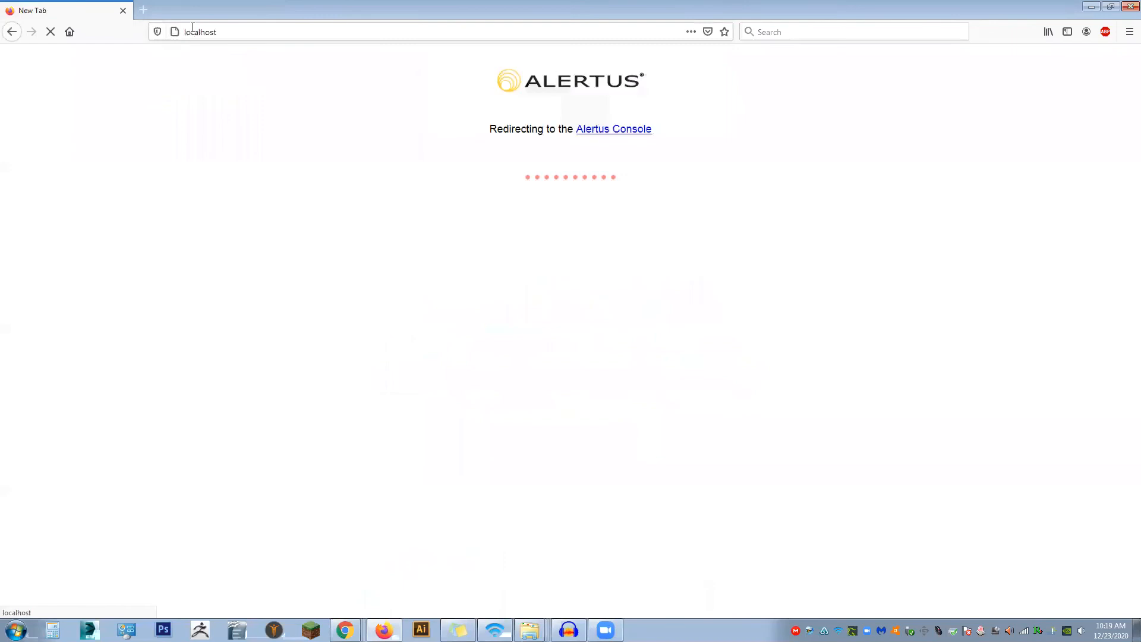